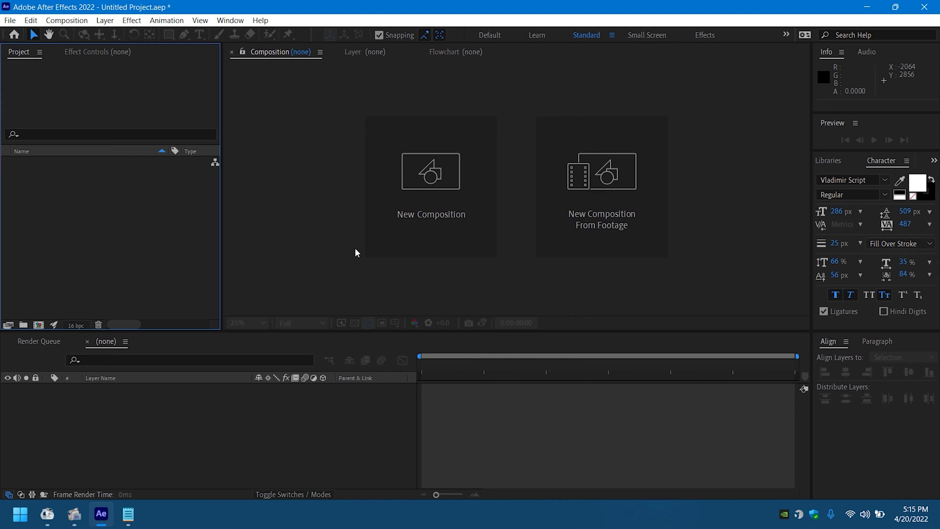
Step: Create a new 3840×2160, 60 fps, one-minute black composition named Comp 1
click(58, 22)
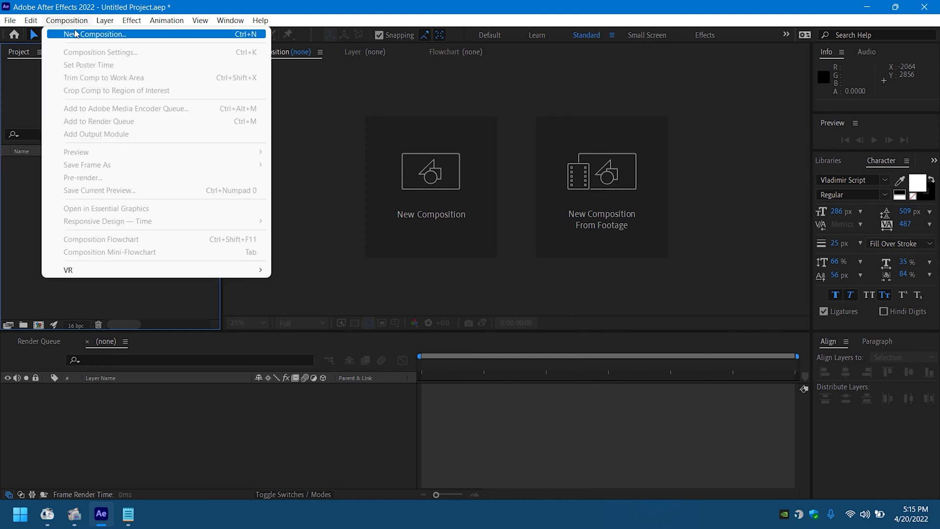
click(77, 34)
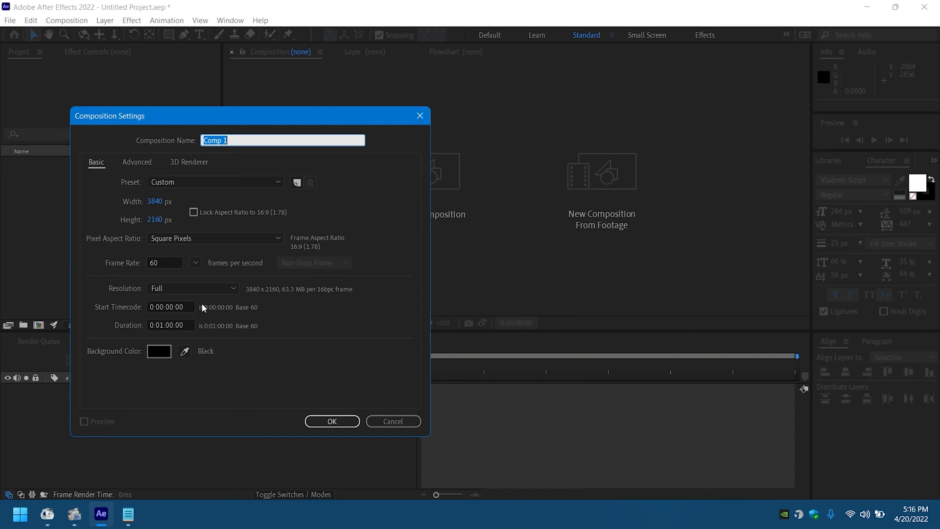
click(332, 421)
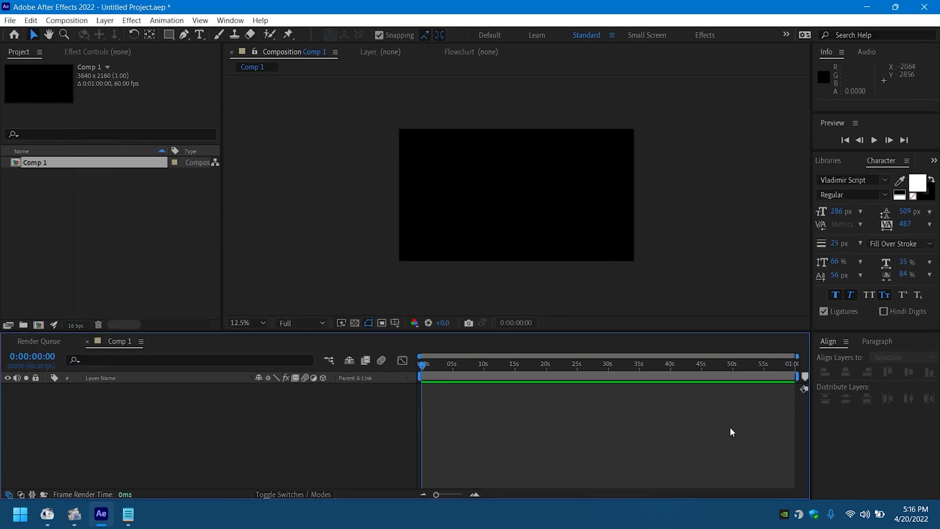
Step: Add a text layer and paste the line 'seamless scrolling text in after effects'
mouse_move(98, 51)
click(199, 35)
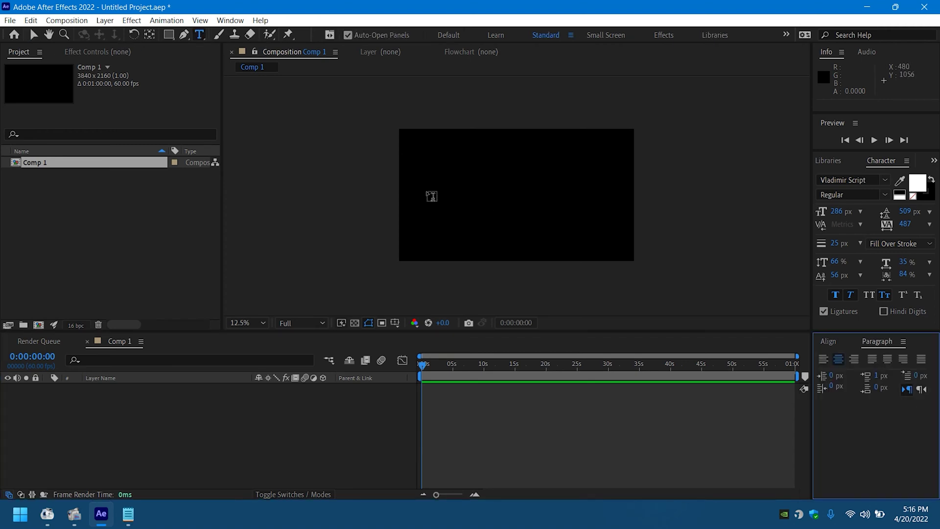
click(423, 183)
right_click(431, 183)
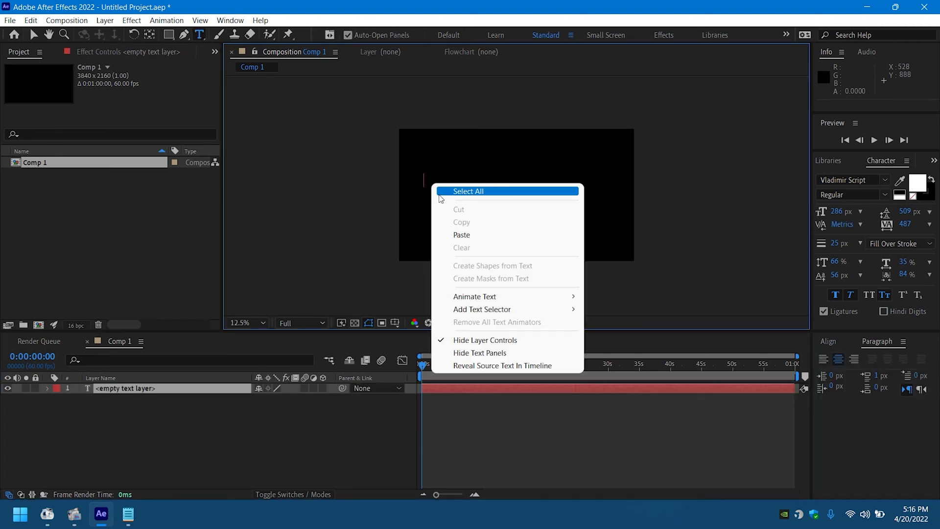
click(462, 235)
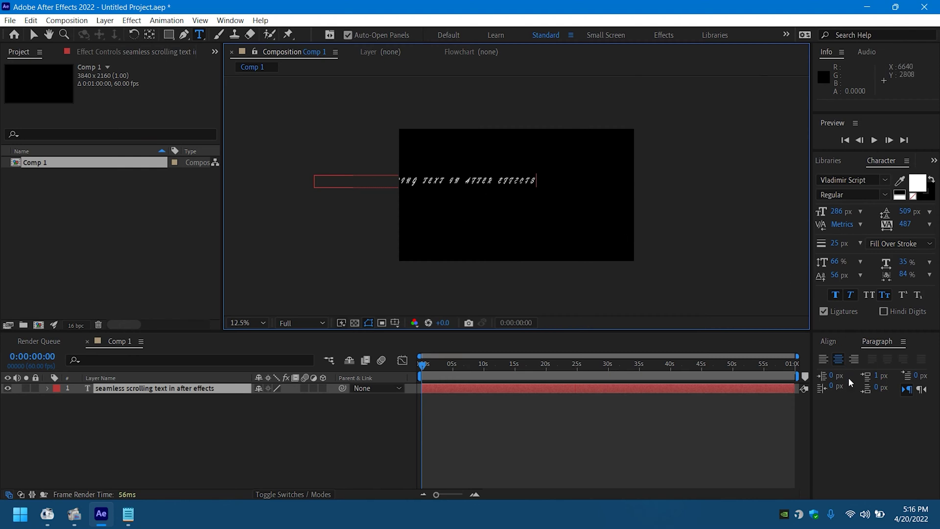
Step: Centre the text horizontally and vertically with the Align panel and fit the view
click(828, 342)
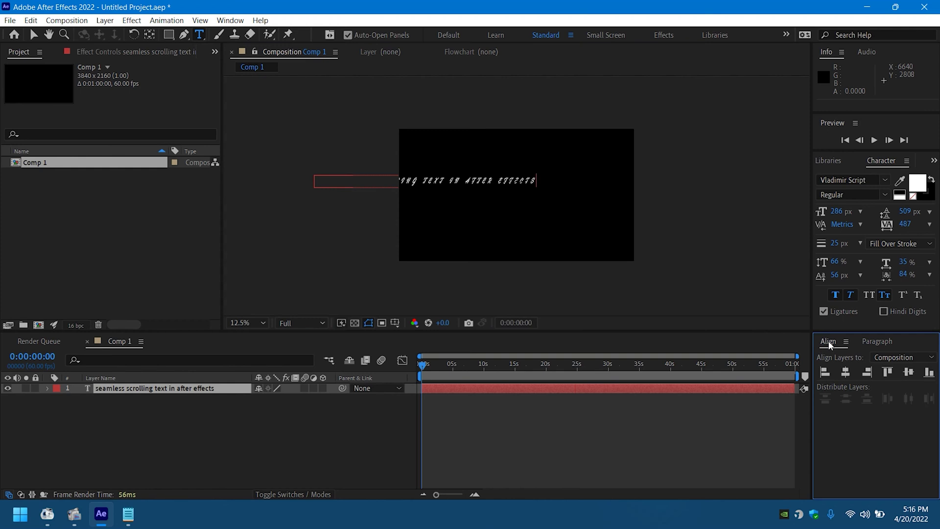
click(845, 373)
click(909, 373)
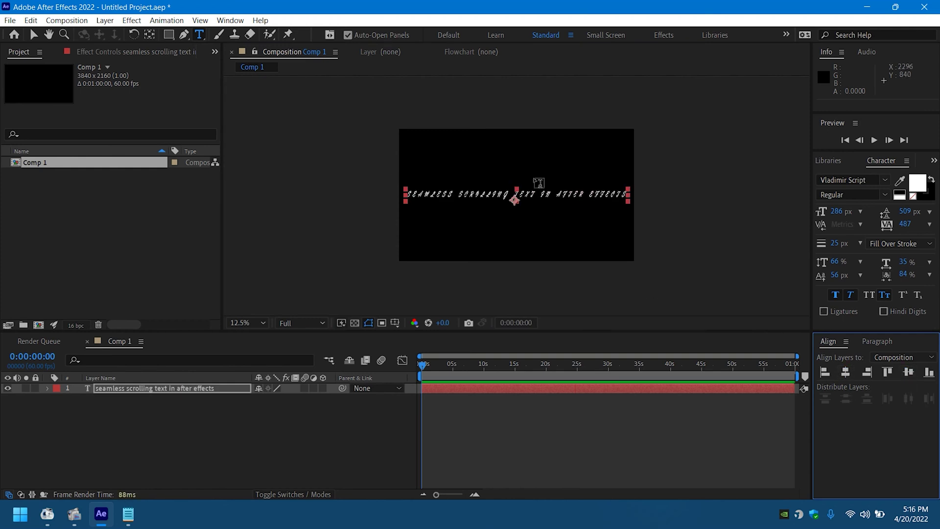
key(period)
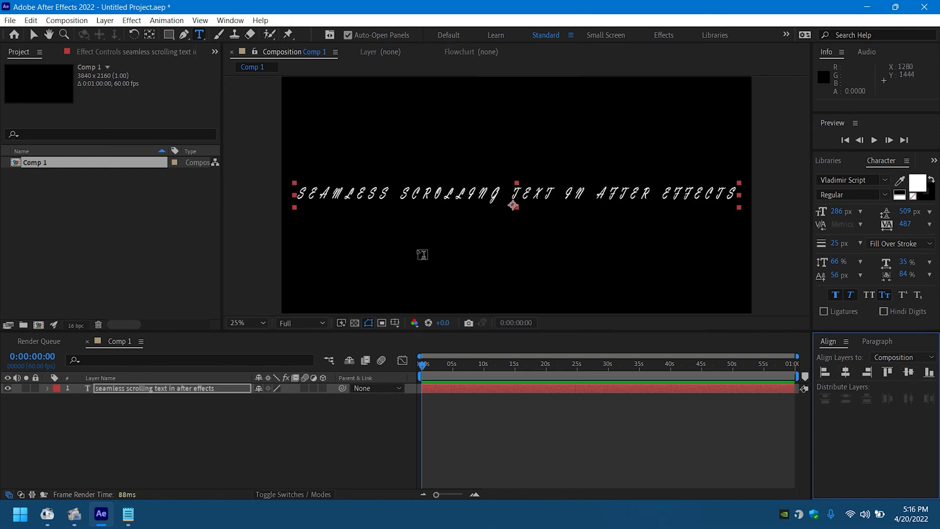
click(248, 323)
click(280, 117)
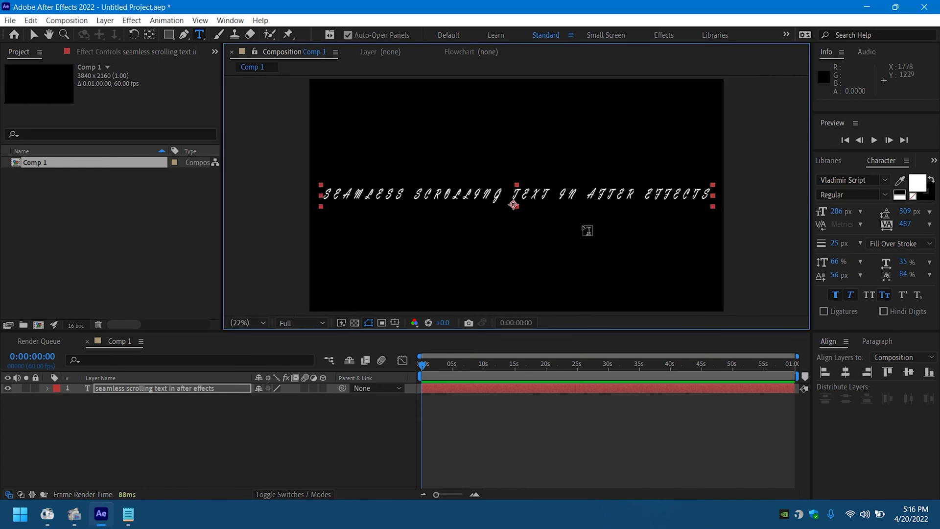
key(Return)
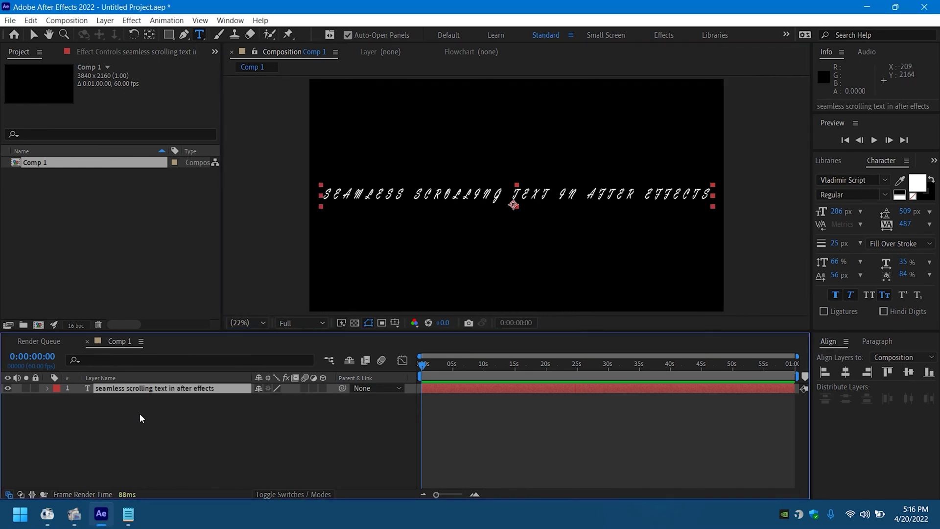
click(139, 413)
click(133, 389)
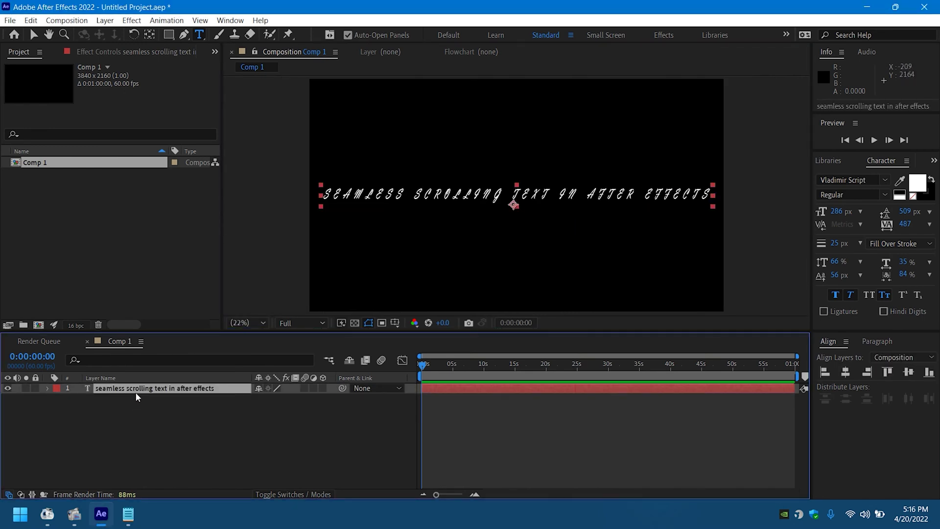
Step: Duplicate the text layer and reveal the duplicate's Position (1890.1, 1164.1)
click(29, 20)
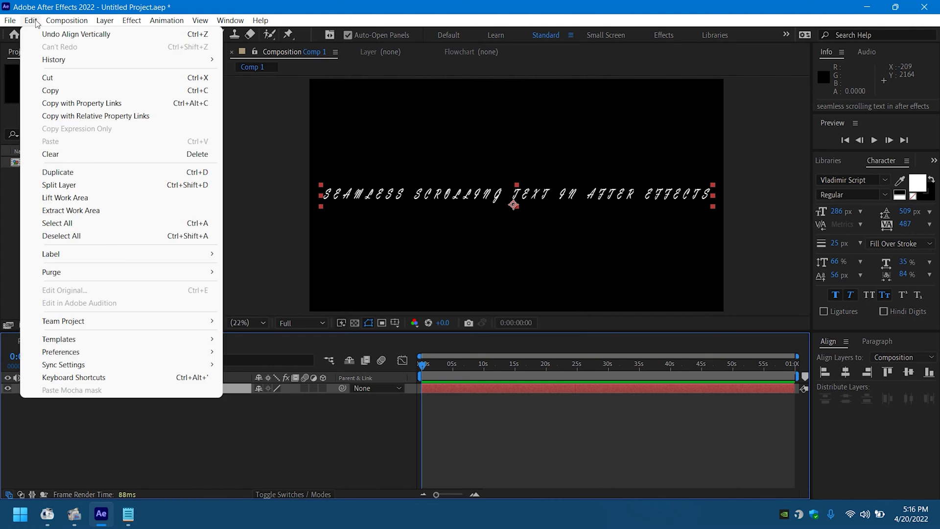
click(57, 172)
click(102, 399)
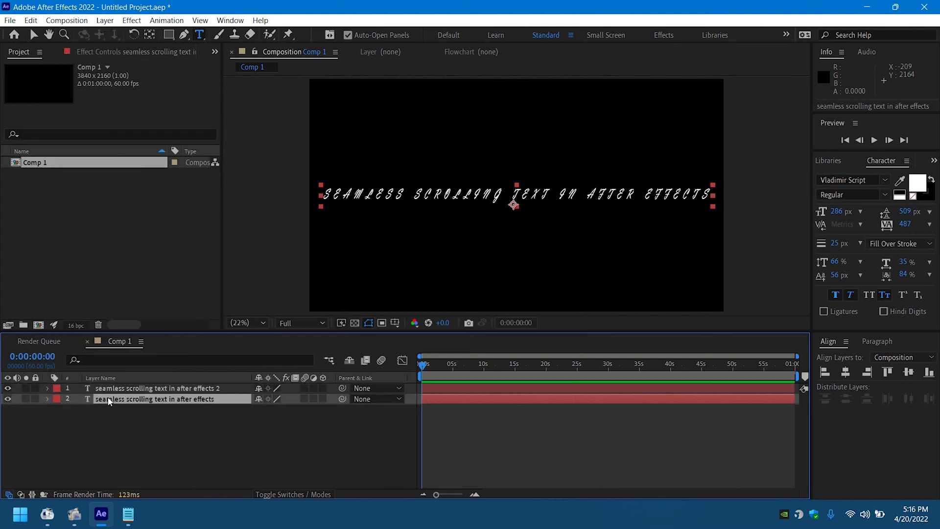
click(112, 390)
key(p)
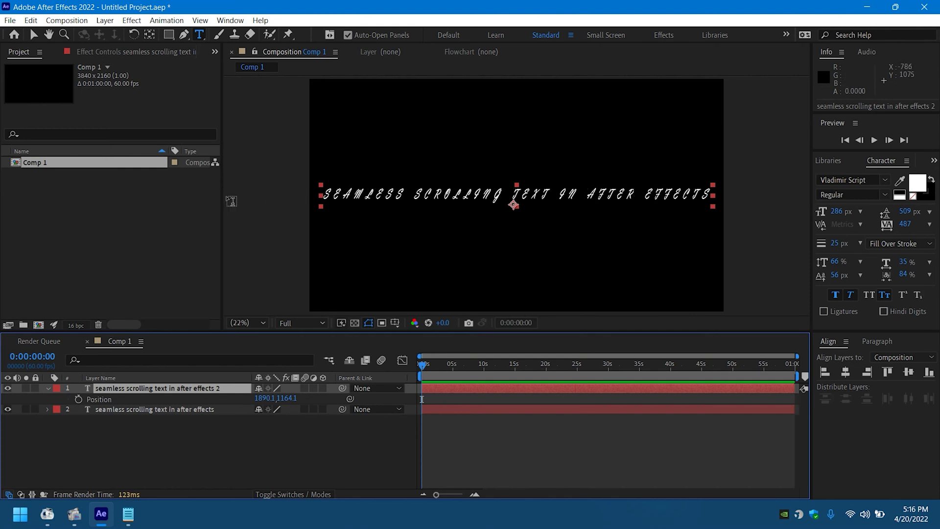
Step: Subtract 3840 from the duplicate's X position so it sits at -1949.9, off the left edge
click(265, 398)
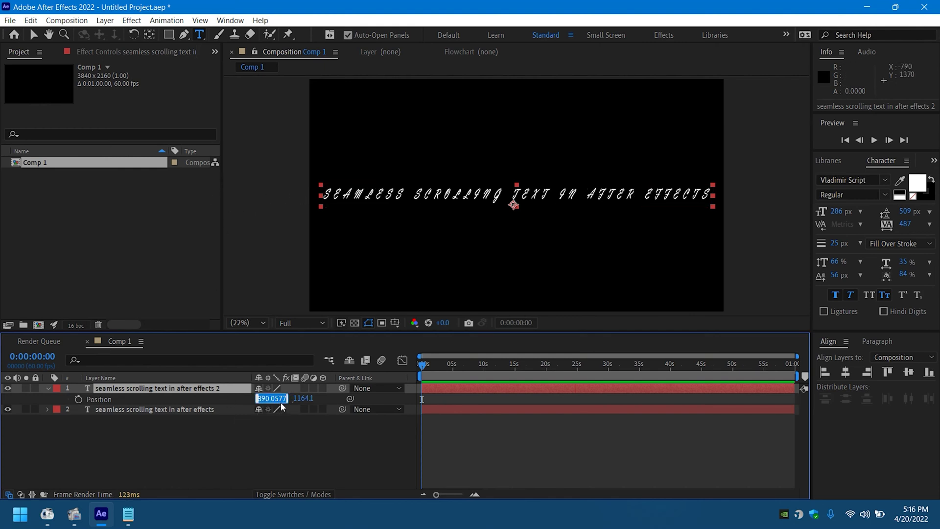
text(390.057)
text(3)
text(8)
text(40)
key(Return)
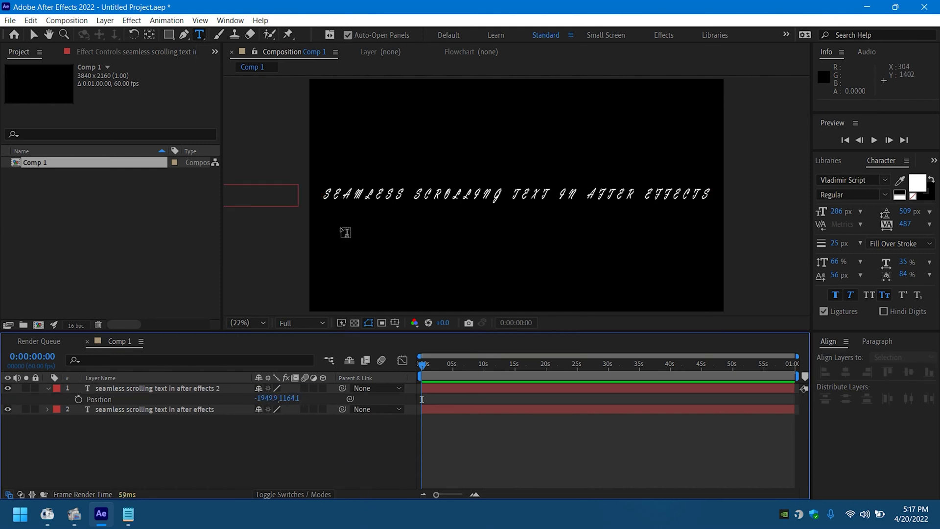
key(comma)
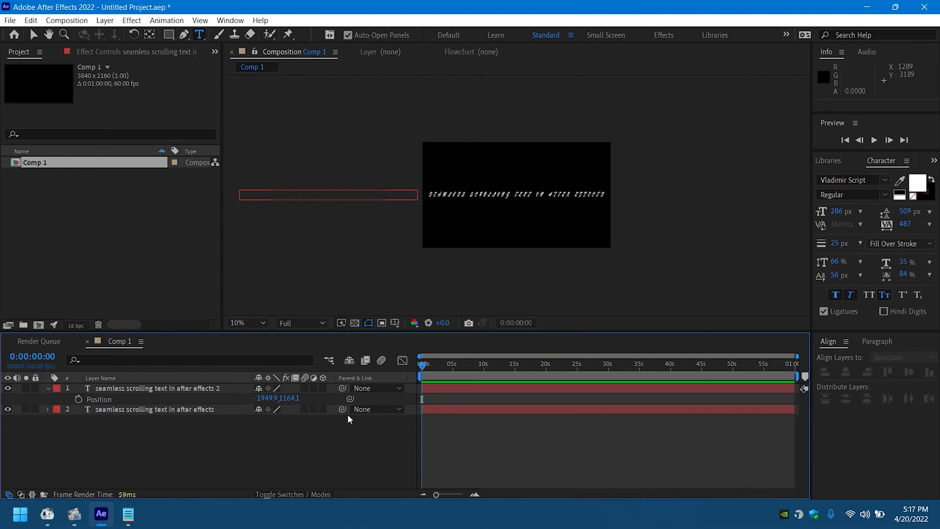
Step: Keyframe the top text layer's Position at 0 s and 6 s, holding -1949.9, 1164.1
click(46, 389)
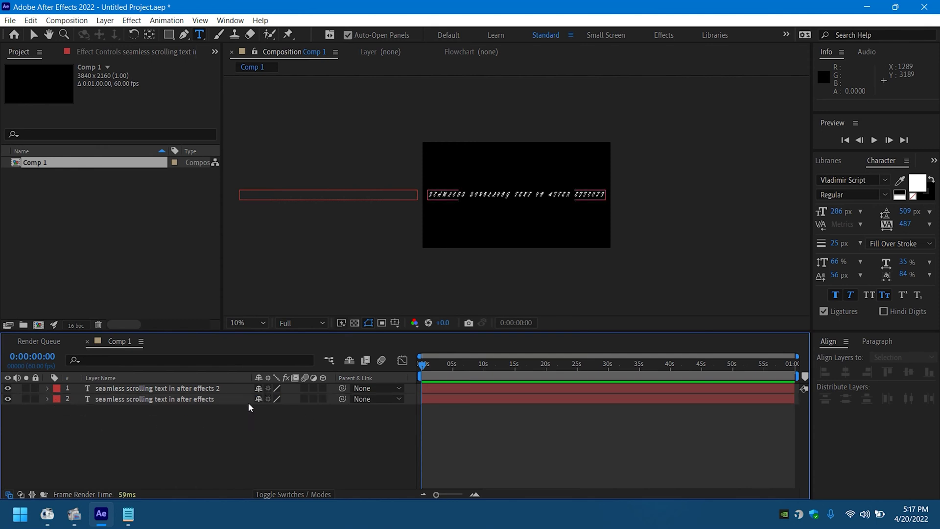
click(197, 388)
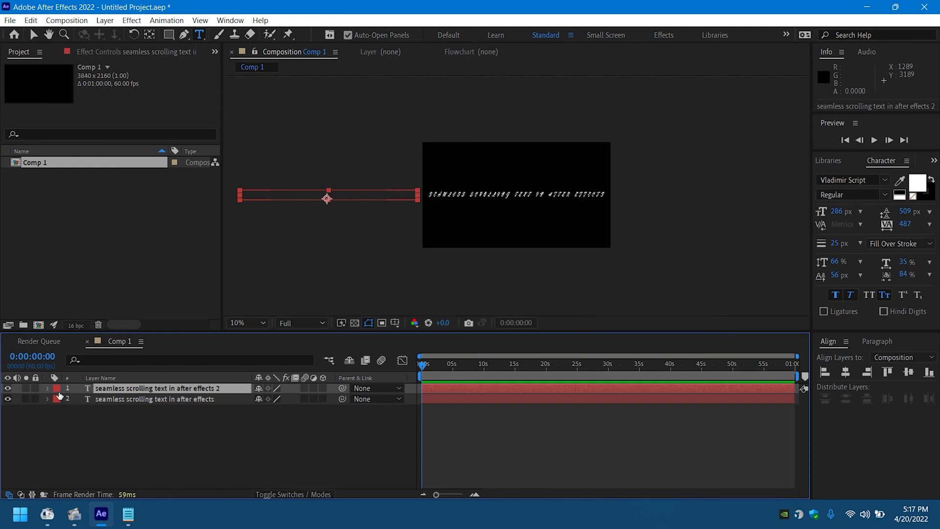
key(p)
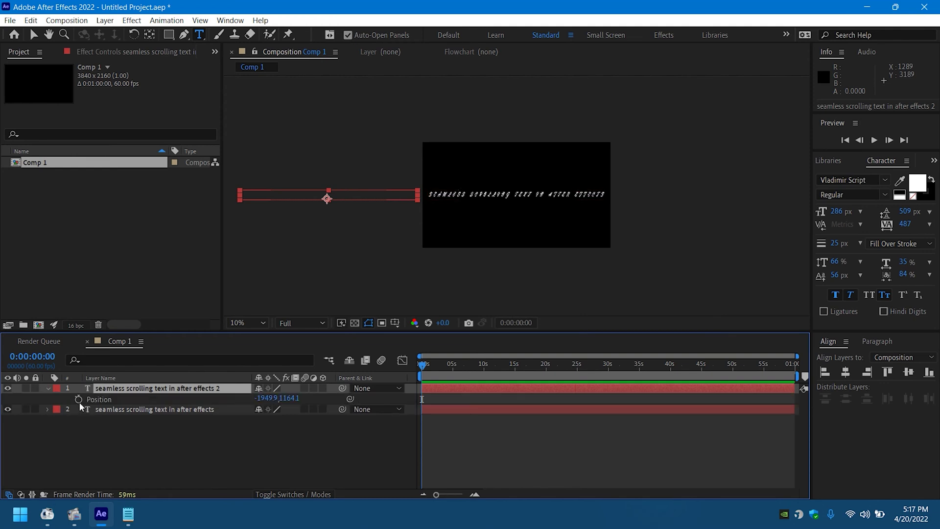
click(79, 399)
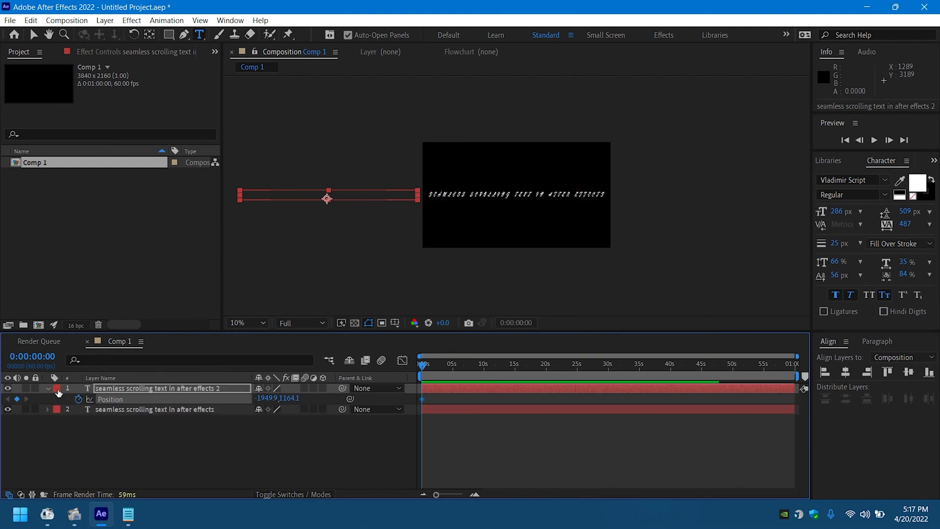
click(38, 357)
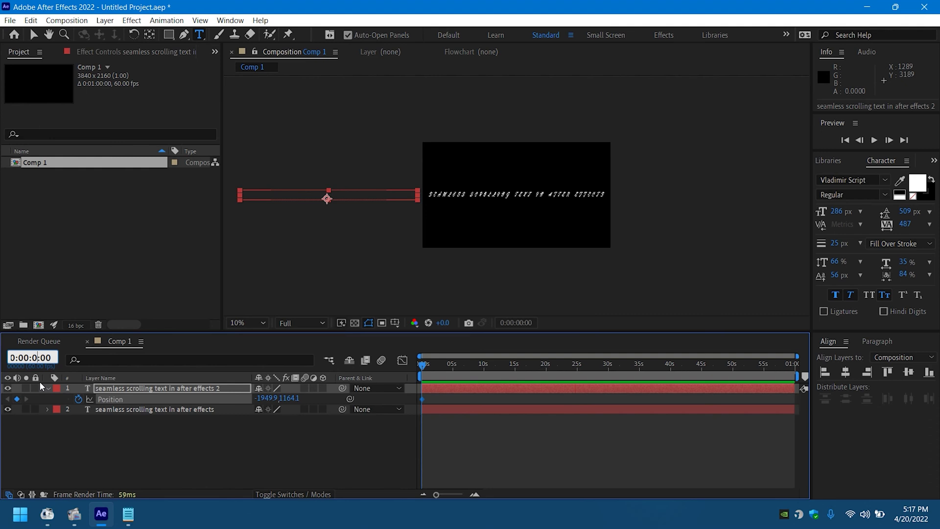
text(6)
click(119, 433)
click(16, 398)
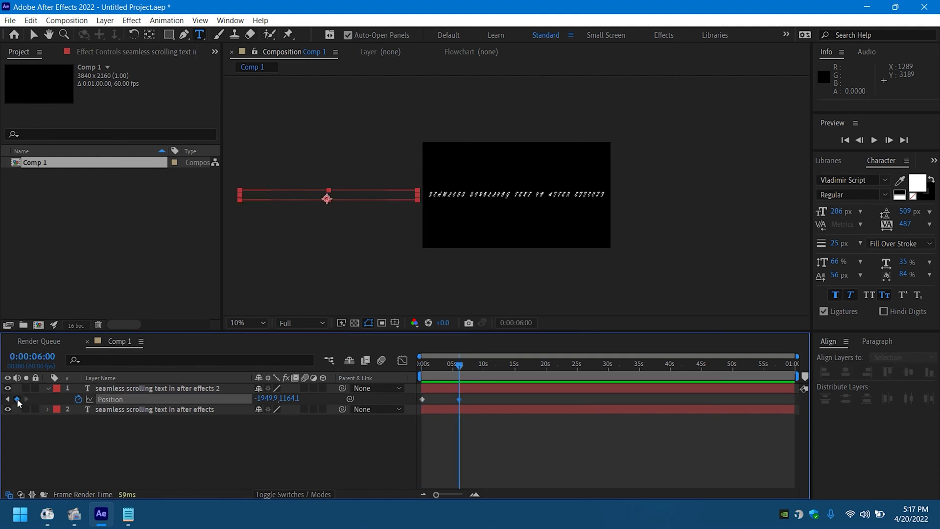
Step: Add a Null 1 layer and parent both text layers to it, revealing its Position
right_click(223, 441)
mouse_move(302, 297)
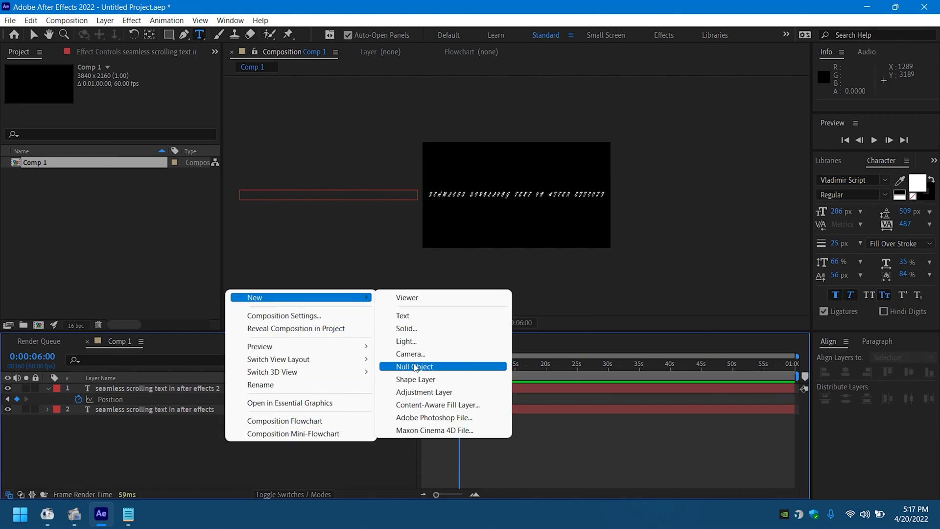
click(414, 366)
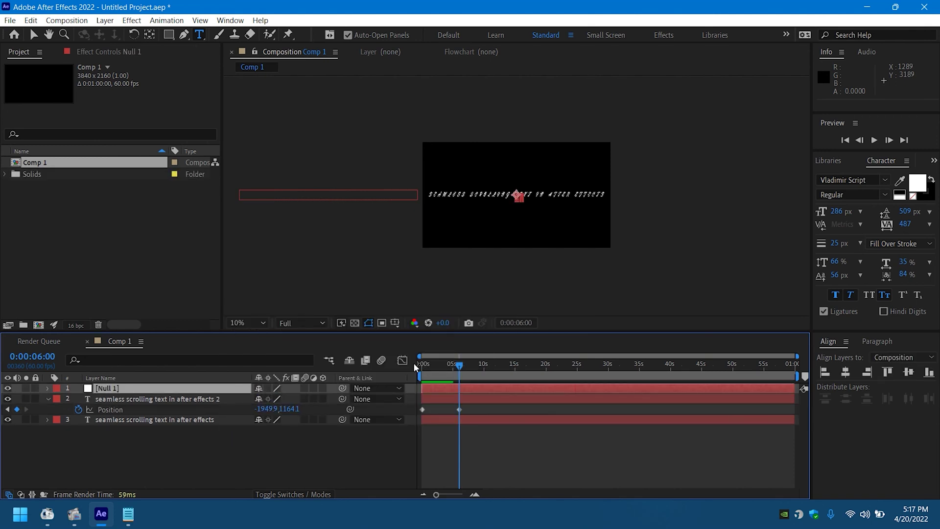
click(374, 399)
click(386, 427)
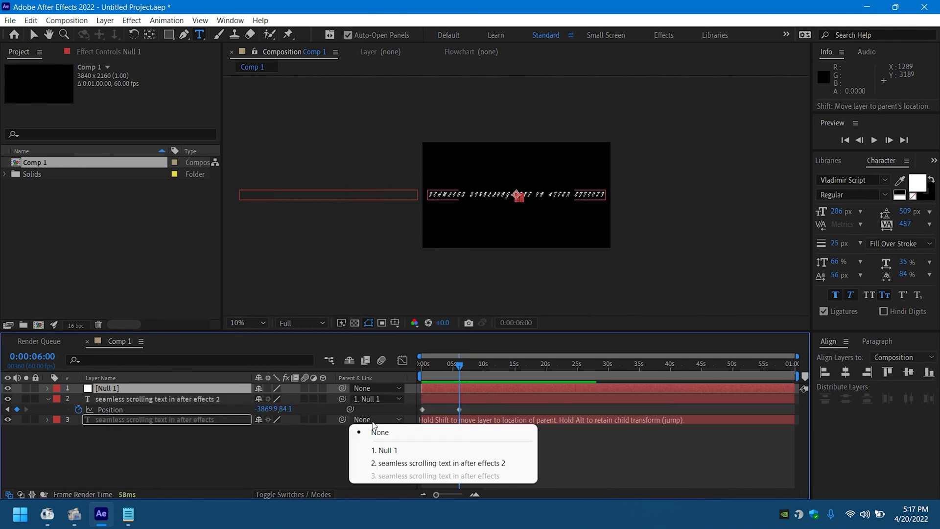
click(385, 450)
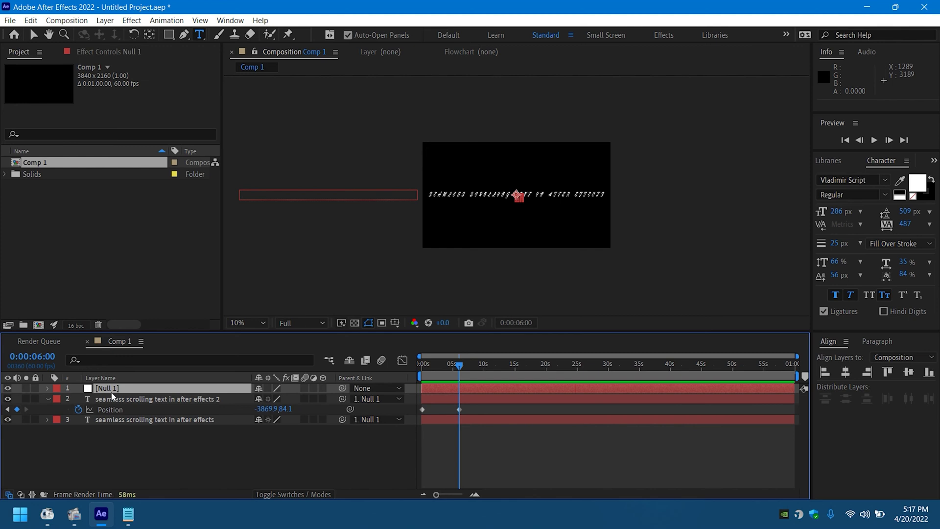
key(p)
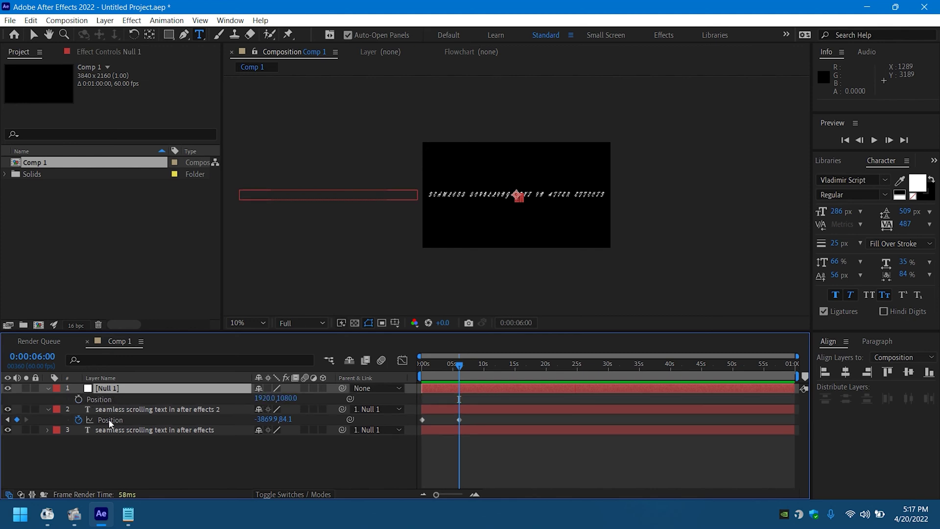
Step: Keyframe Null 1's Position from 1920,1080 at 0 s to 5760,1080 at 6 s
drag(434, 367, 221, 397)
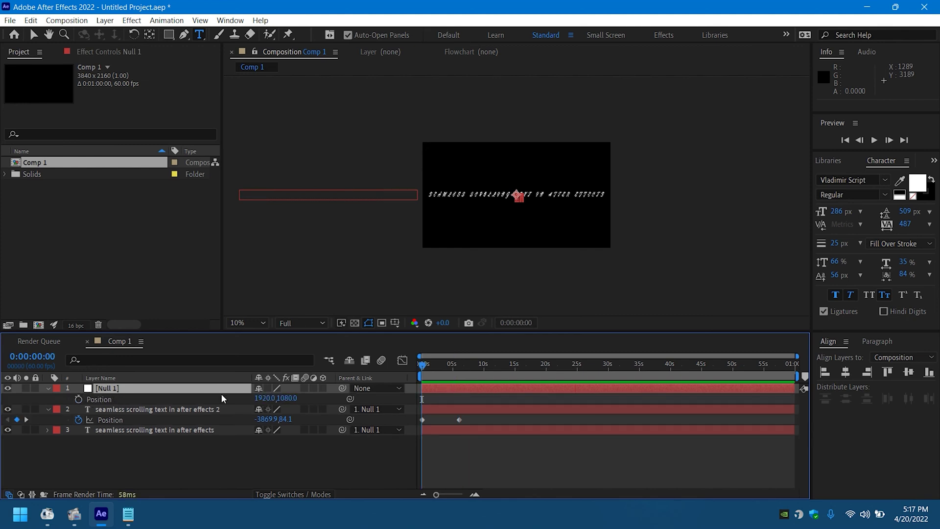
click(78, 399)
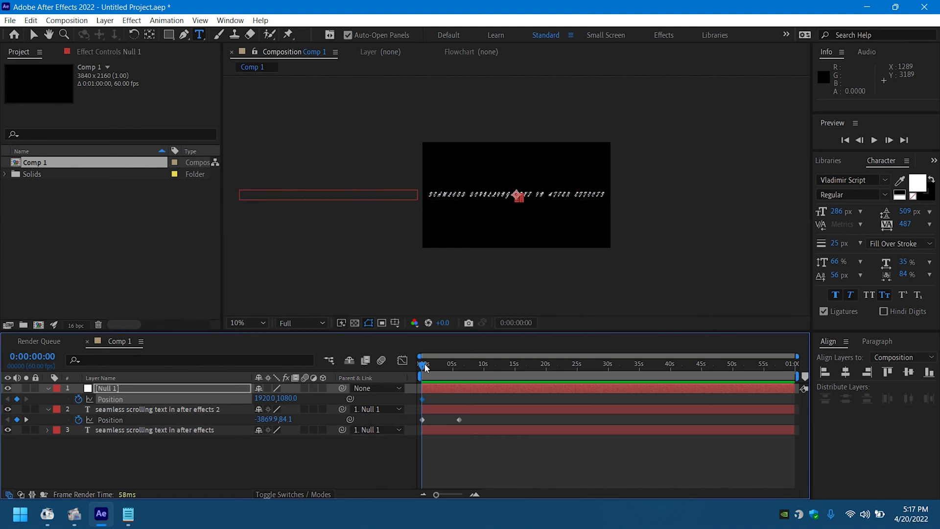
drag(425, 367, 458, 366)
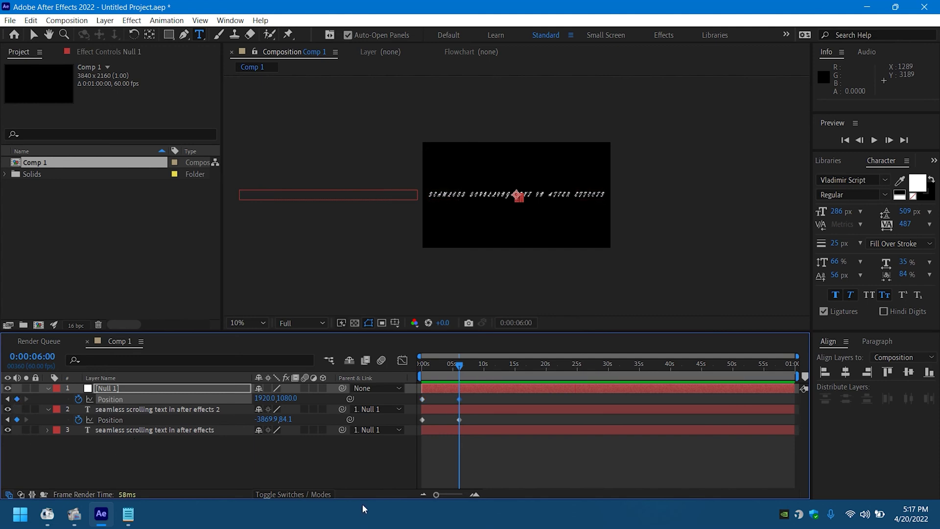
click(262, 399)
text(+)
text(3840)
key(Return)
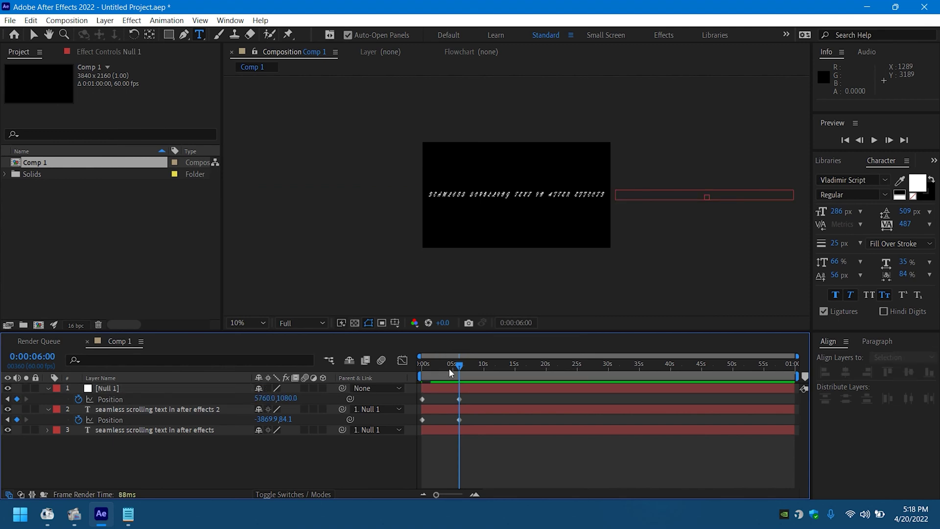
drag(458, 366, 429, 369)
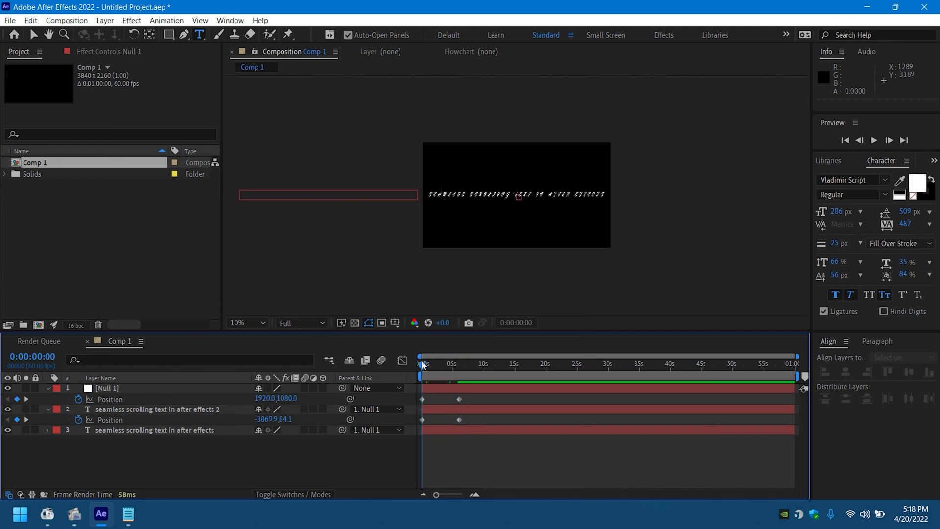
Step: Scrub to preview the scroll and return the playhead to the start
drag(429, 369, 520, 397)
key(period)
key(Home)
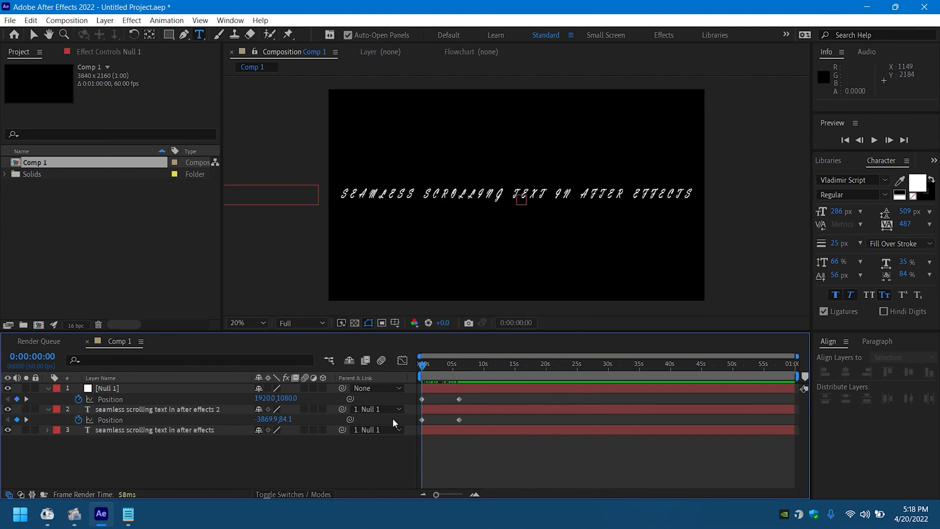
Step: Collapse the layer properties and select Null 1 for pre-composing
click(48, 387)
click(47, 399)
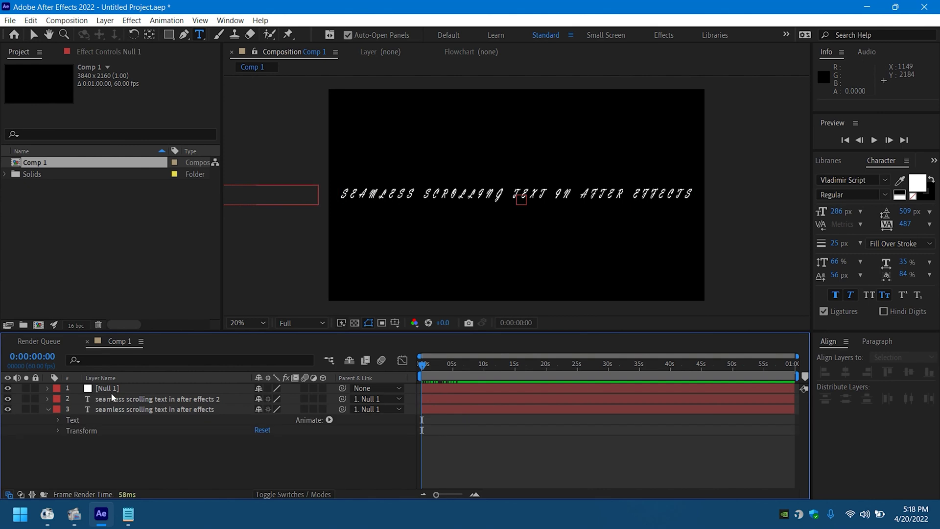
click(111, 389)
click(47, 409)
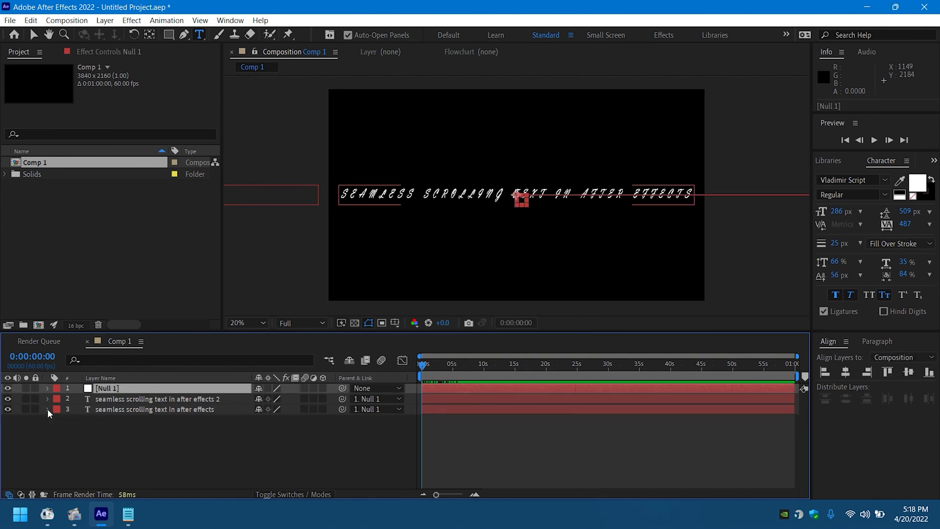
Step: Pre-compose Null 1 and both text layers into Pre-comp 1 with Move all attributes and Open New Composition
shift+click(118, 412)
right_click(119, 411)
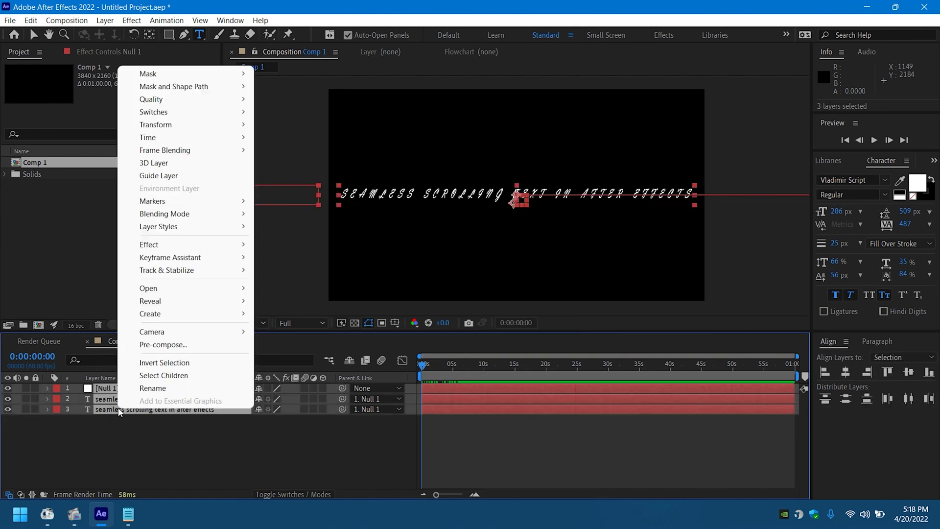
click(165, 345)
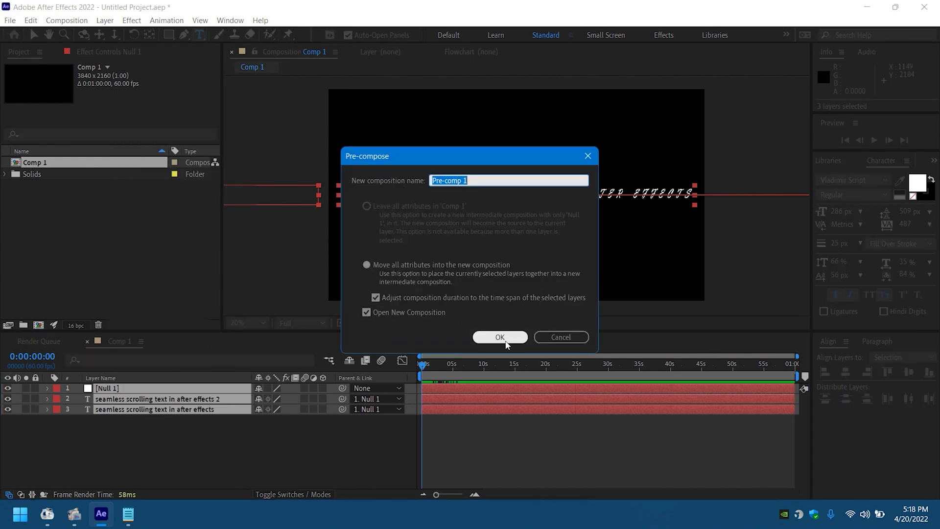
click(372, 312)
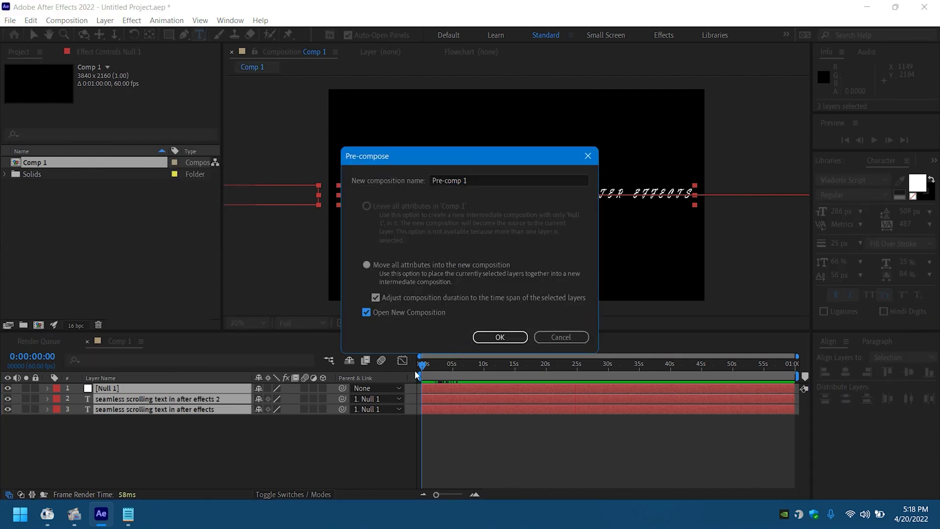
click(499, 337)
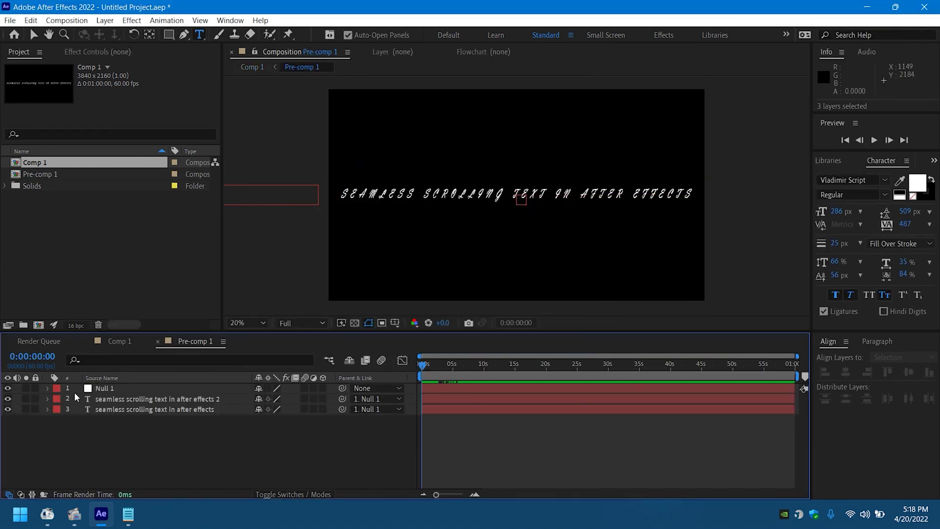
Step: Set the work area end at the 6 s keyframe and trim Pre-comp 1 to the work area
click(48, 388)
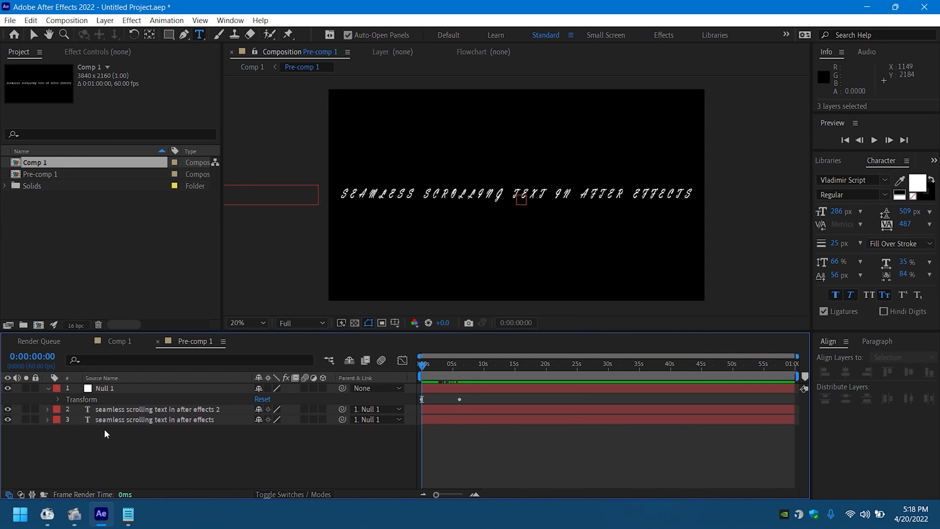
click(121, 389)
key(p)
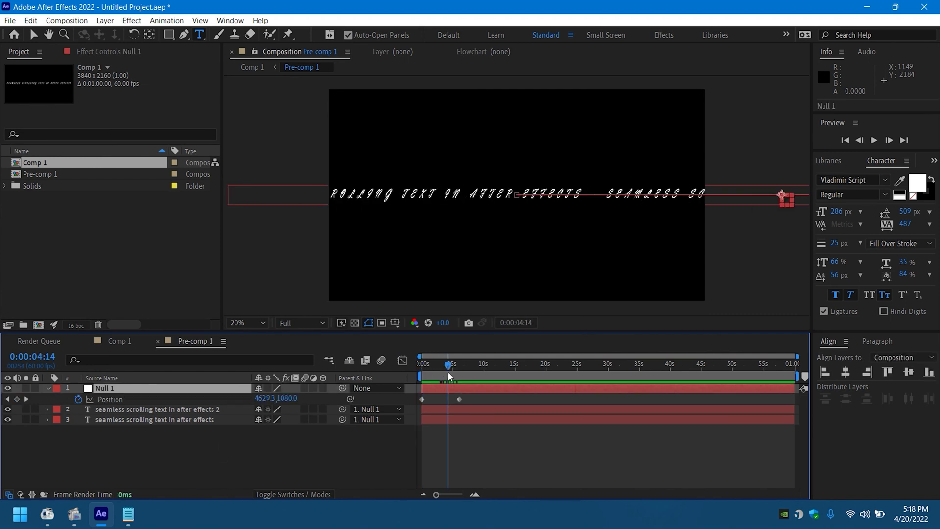
drag(427, 369, 460, 373)
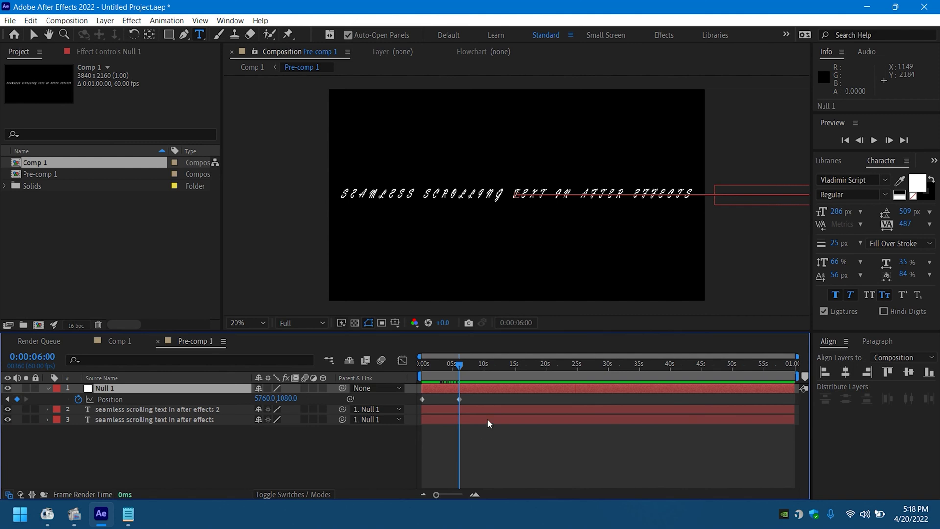
key(n)
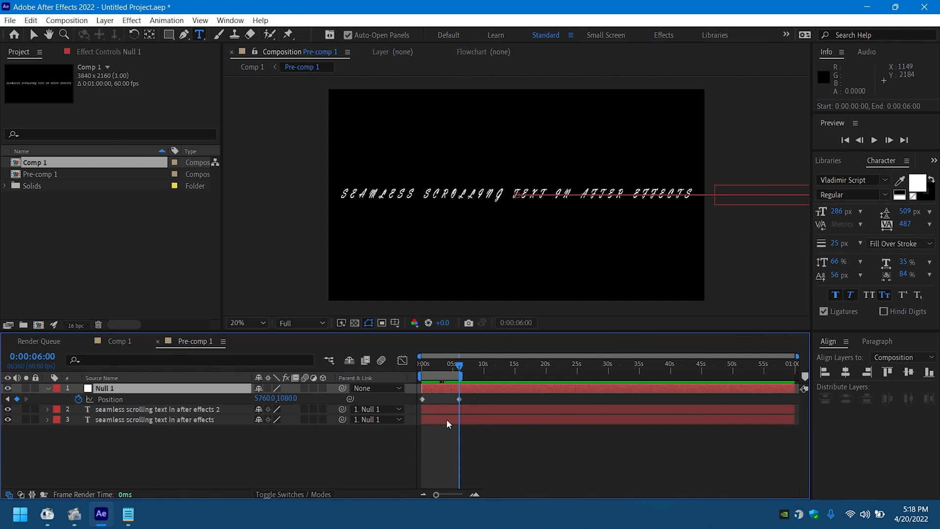
right_click(440, 376)
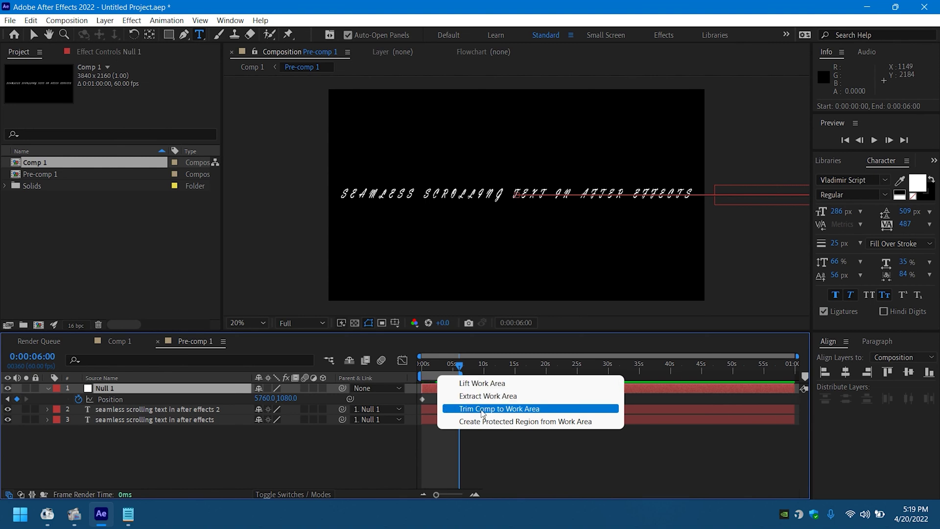
click(483, 410)
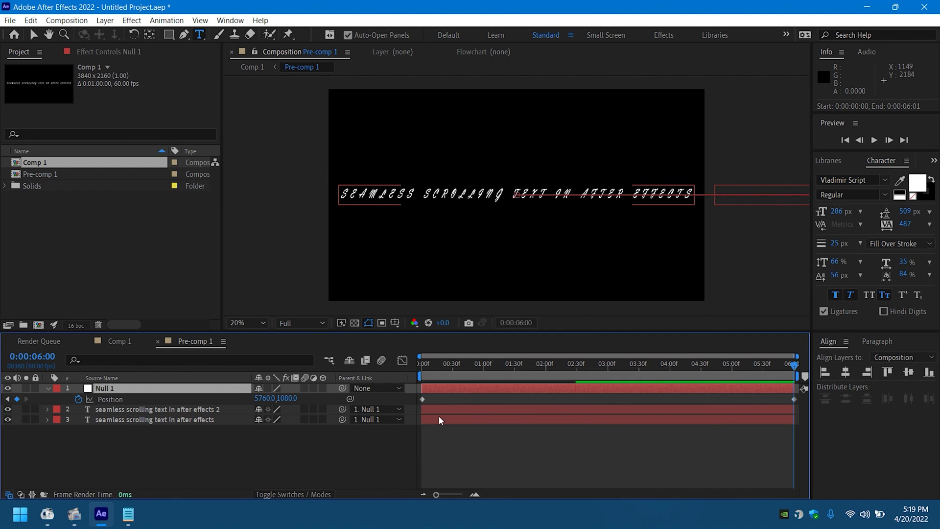
Step: Enable Time Remapping on the Pre-comp 1 layer inside Comp 1
click(119, 340)
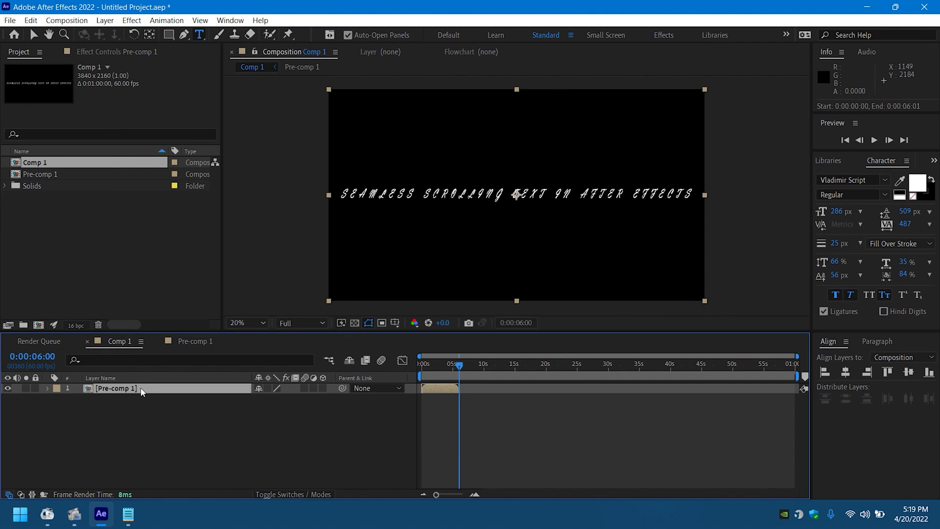
right_click(141, 389)
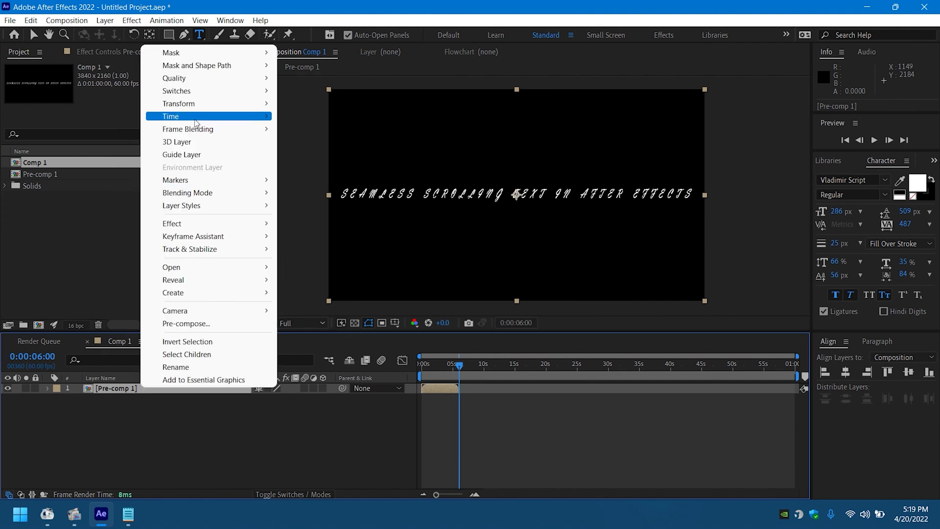
mouse_move(170, 116)
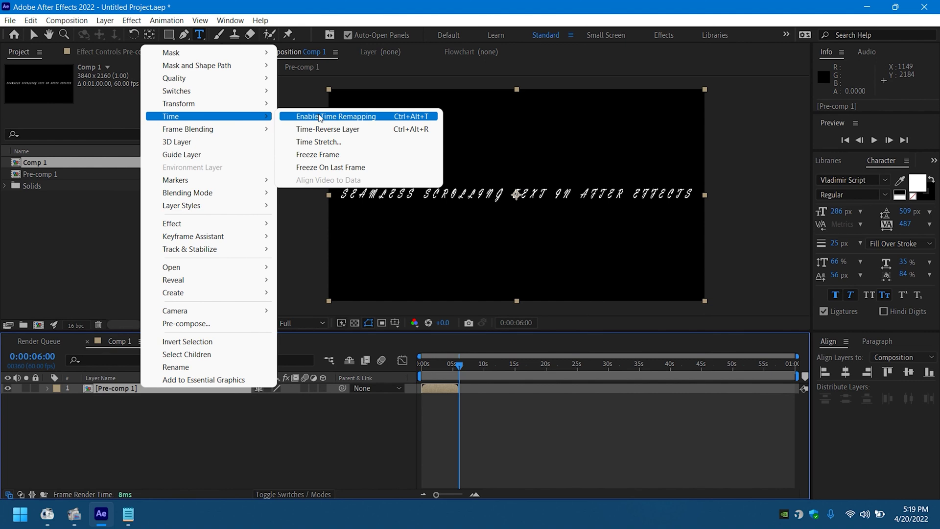
click(330, 119)
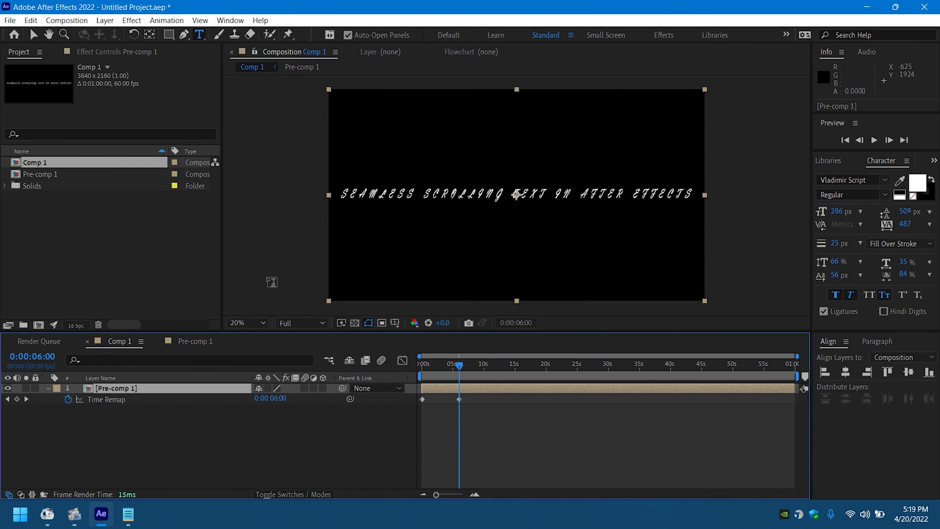
Step: Write the loopOut() expression on Pre-comp 1's Time Remap property and commit it
alt+click(70, 399)
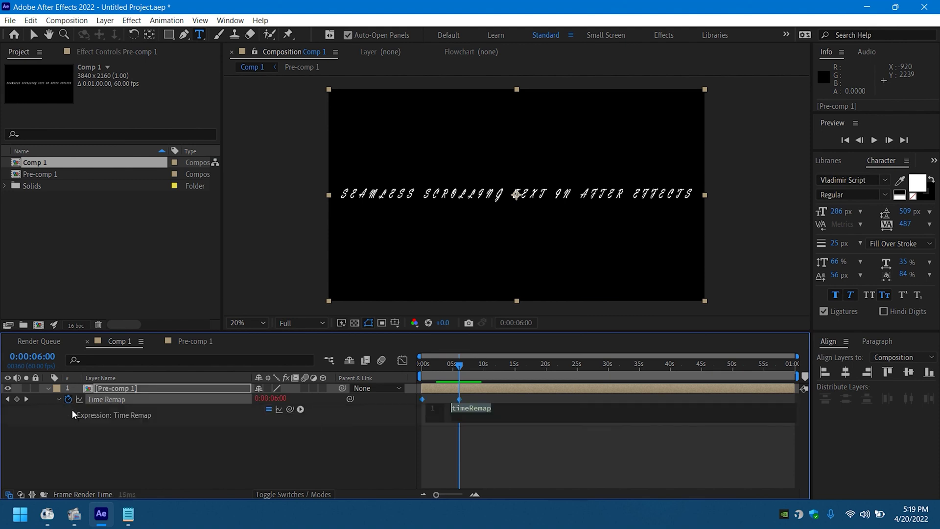
text(lo)
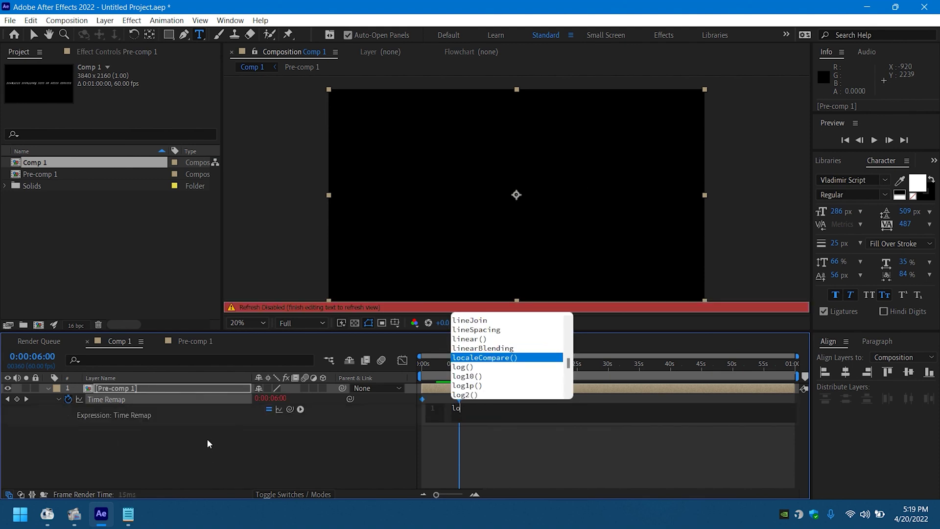
text(o)
text(0)
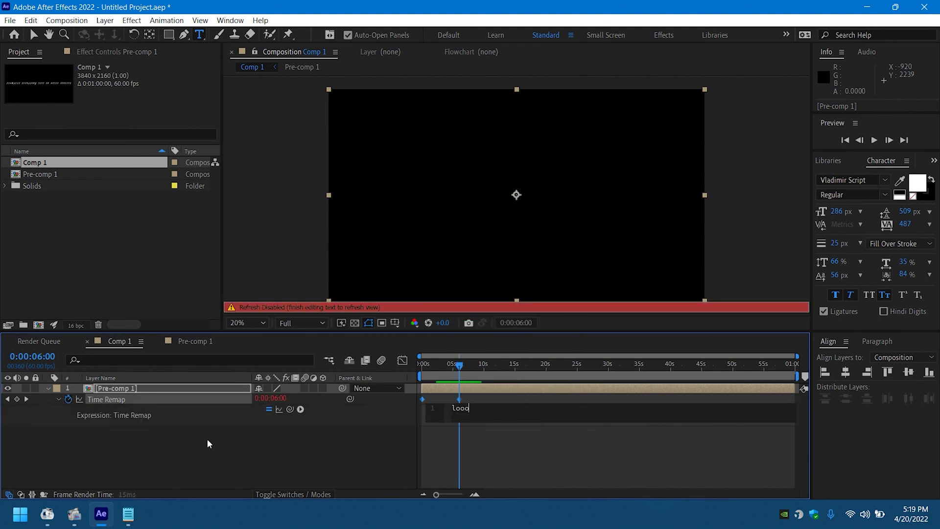
key(BackSpace)
text(0)
key(BackSpace)
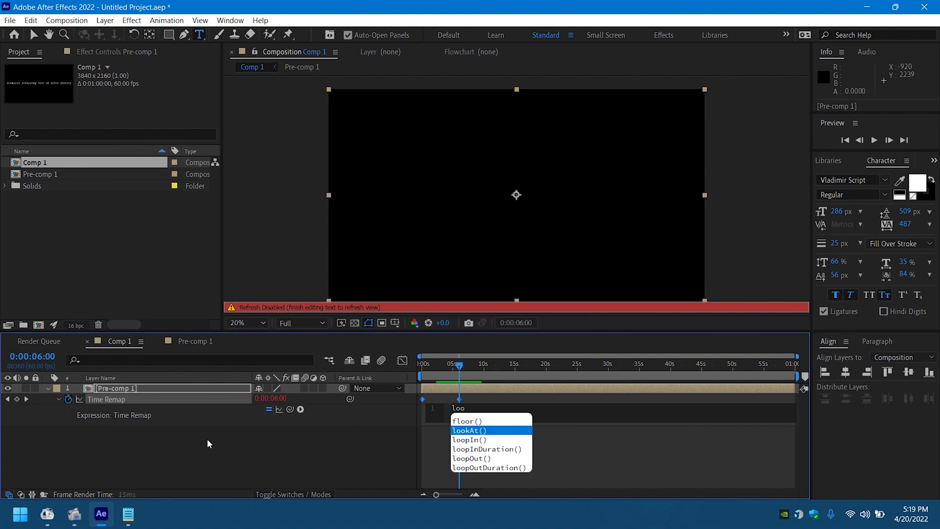
text(p)
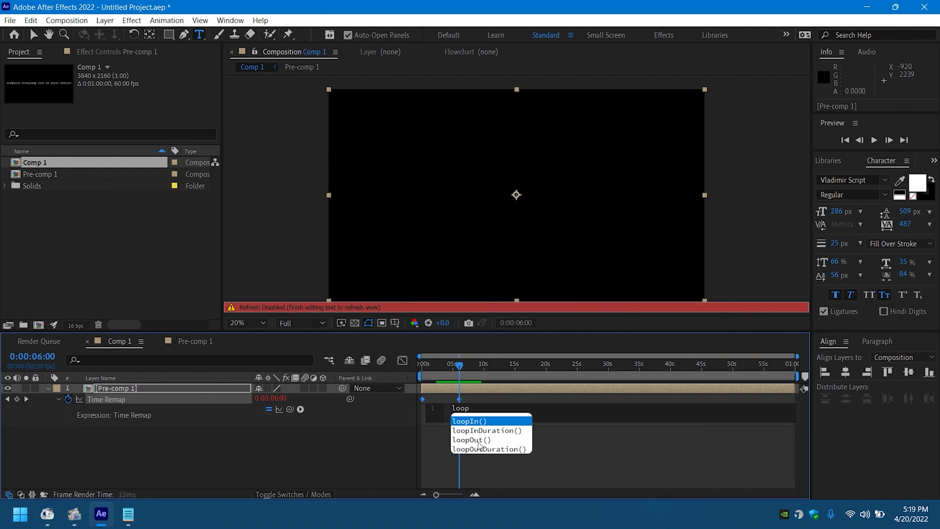
click(478, 439)
click(362, 461)
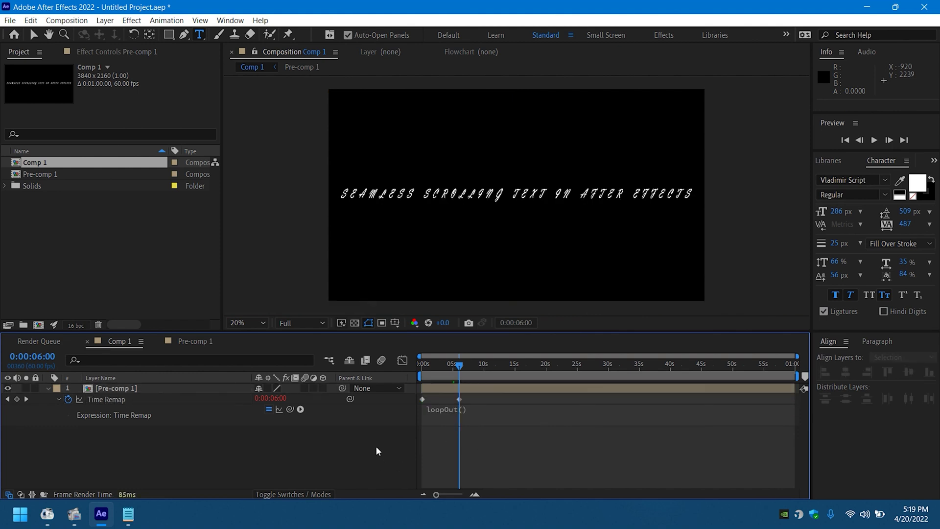
Step: Scrub past 6 seconds and run a playback preview of the looping text scroll
drag(458, 367, 492, 382)
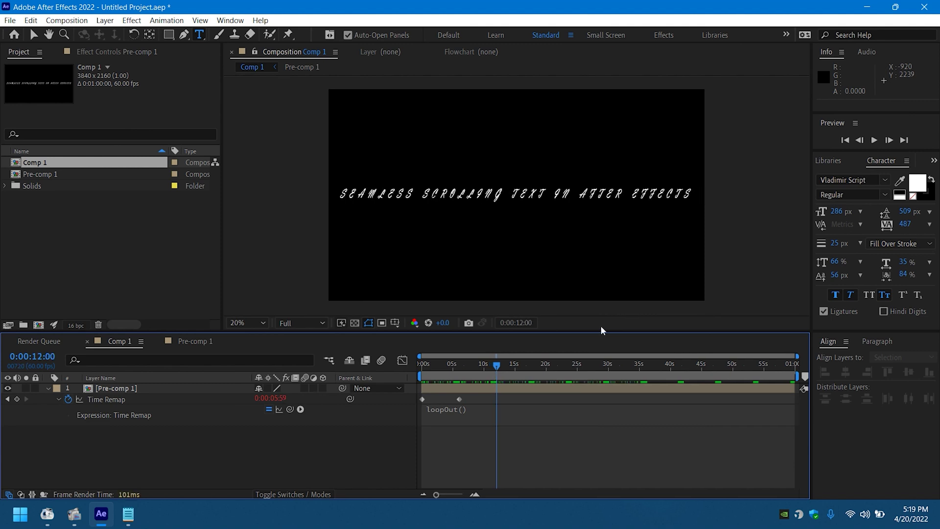
click(872, 139)
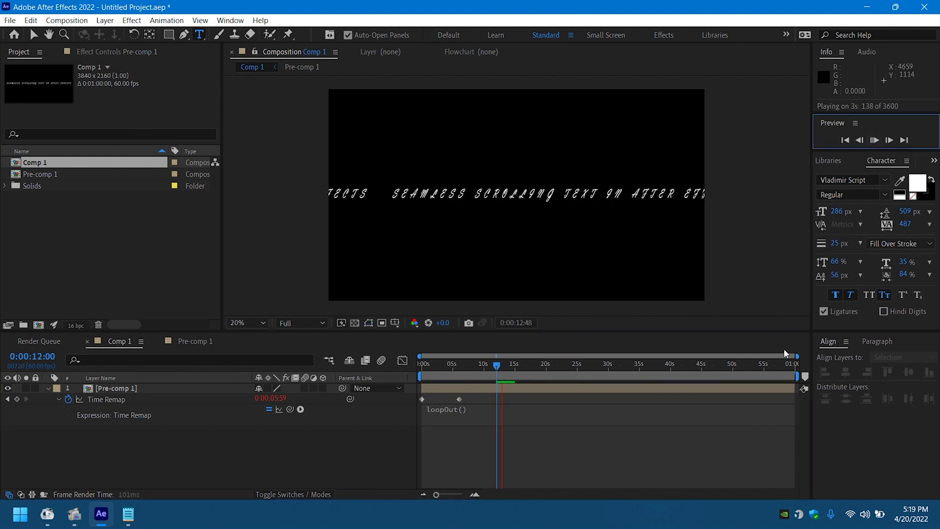